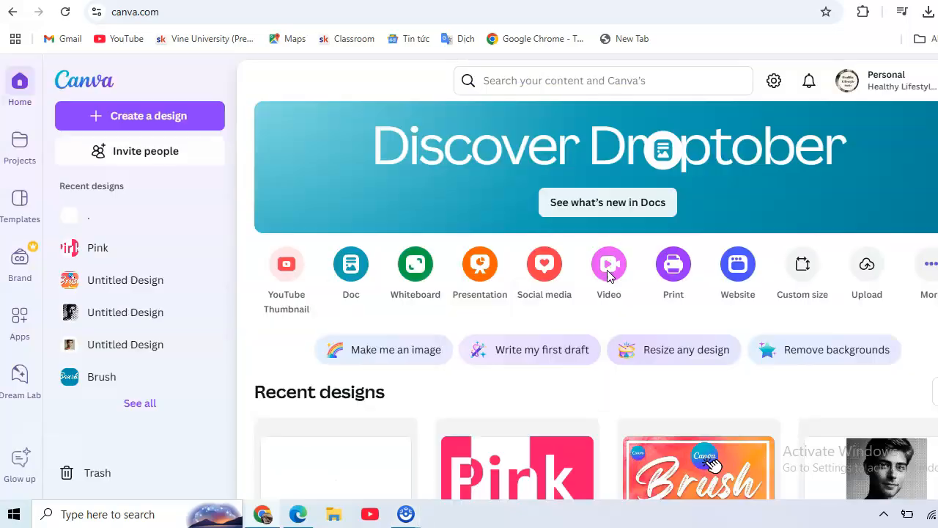
# Create a blank Video (1080p) design and upload the file Untitled design (1).mp4 from Downloads, retrying the upload if needed.
pyautogui.click(609, 269)
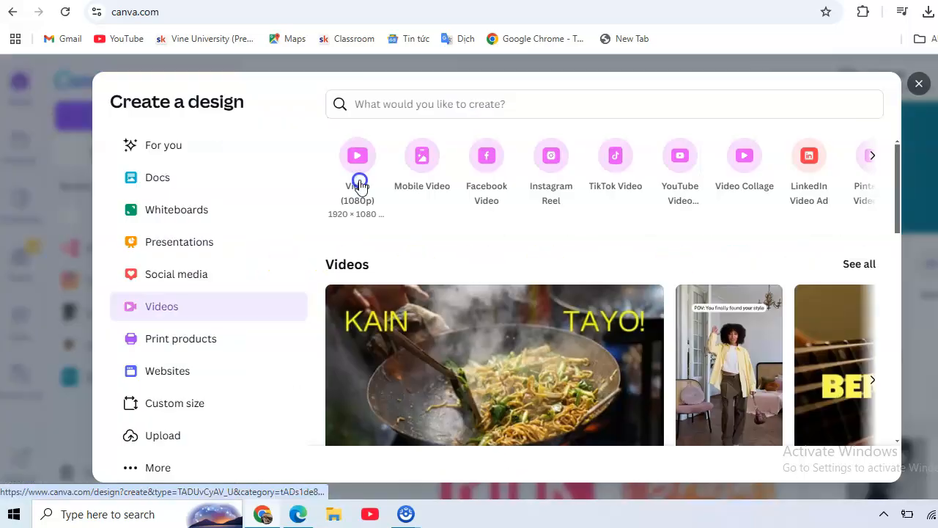
pyautogui.click(359, 183)
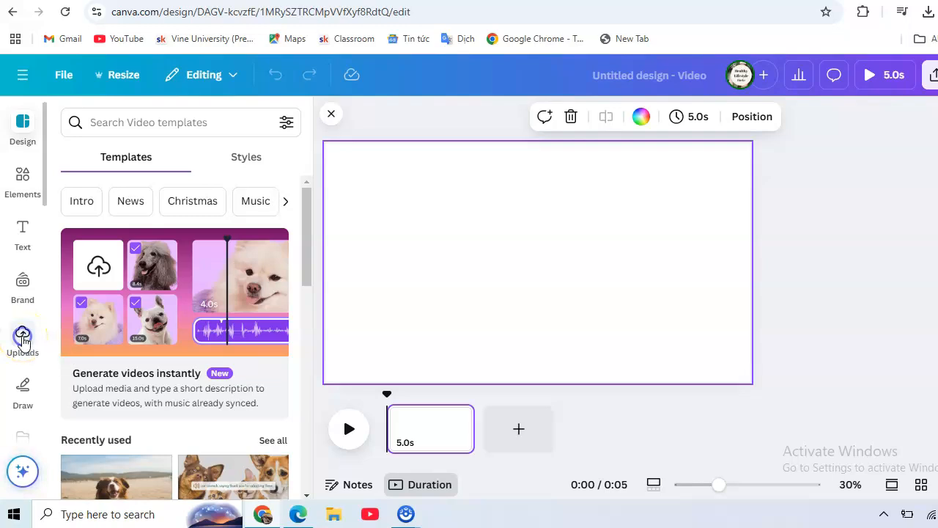
pyautogui.click(23, 339)
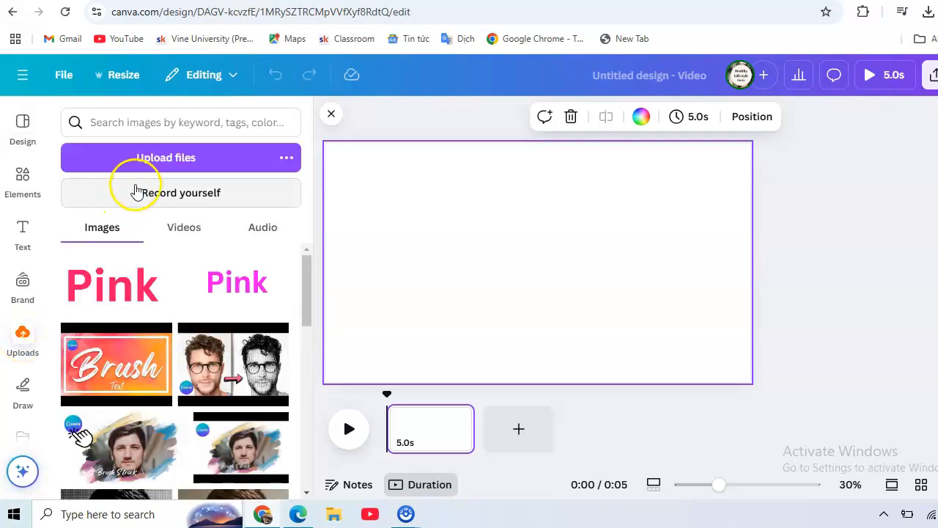
pyautogui.click(165, 158)
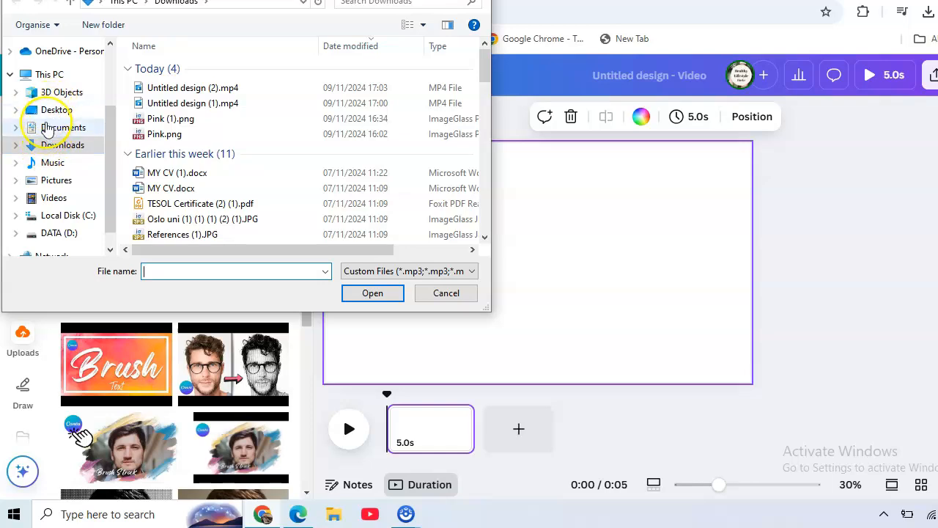
pyautogui.doubleClick(184, 104)
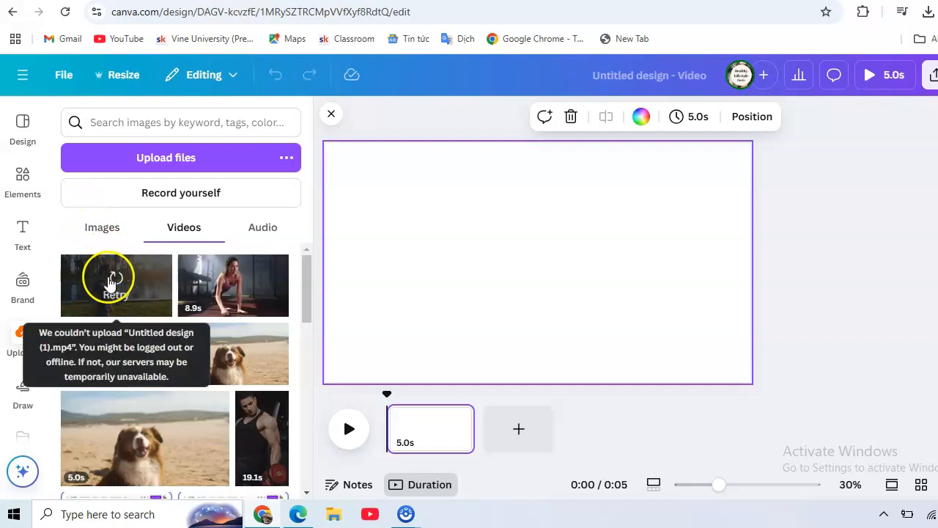
pyautogui.click(111, 283)
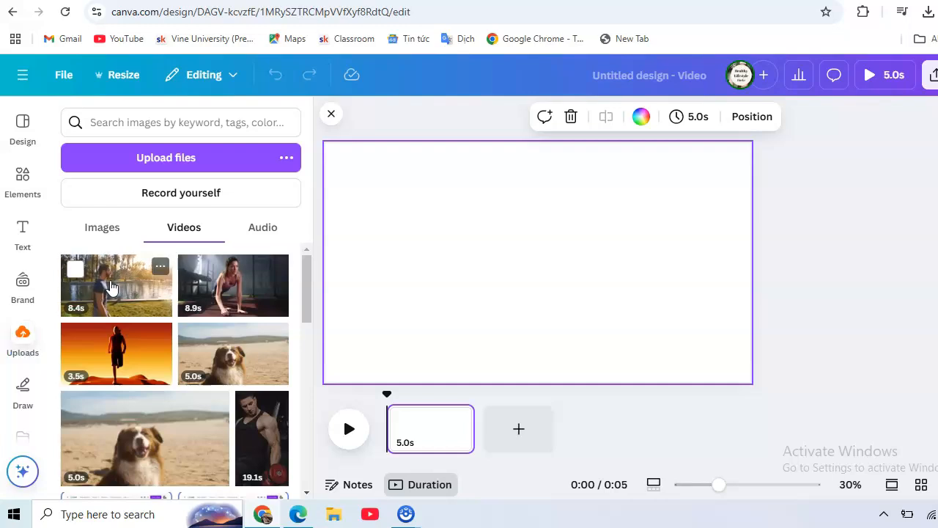
# Add the uploaded 8.4-second clip of the man by the lake to the page and set it as the background.
pyautogui.click(111, 286)
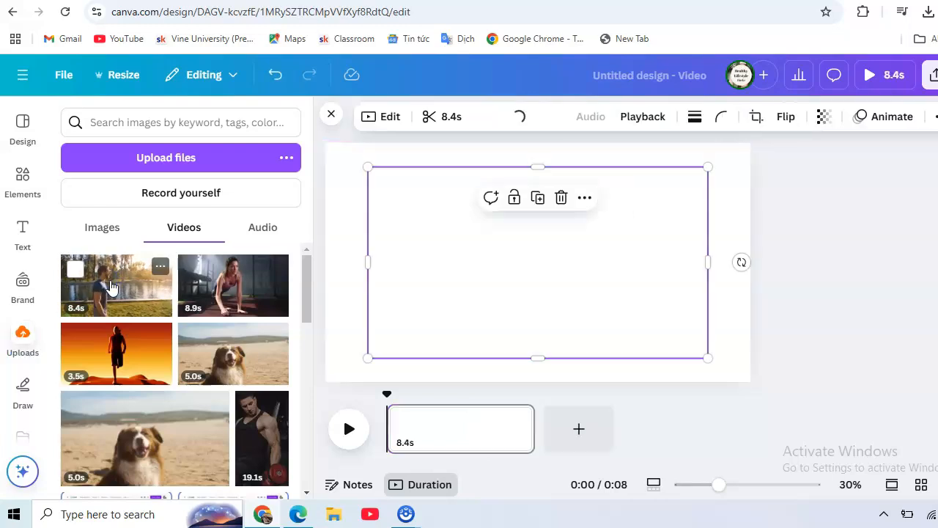
pyautogui.click(429, 267)
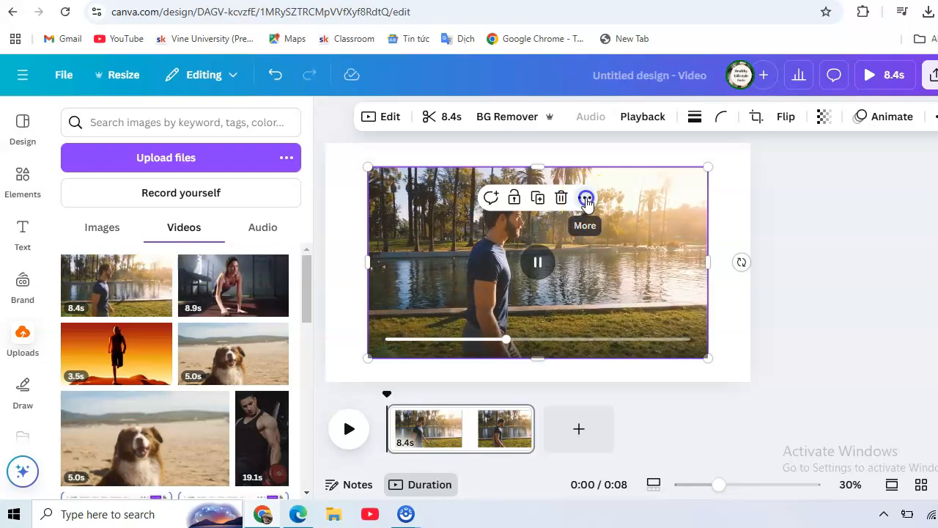
pyautogui.click(586, 198)
pyautogui.scroll(-1, 619, 344)
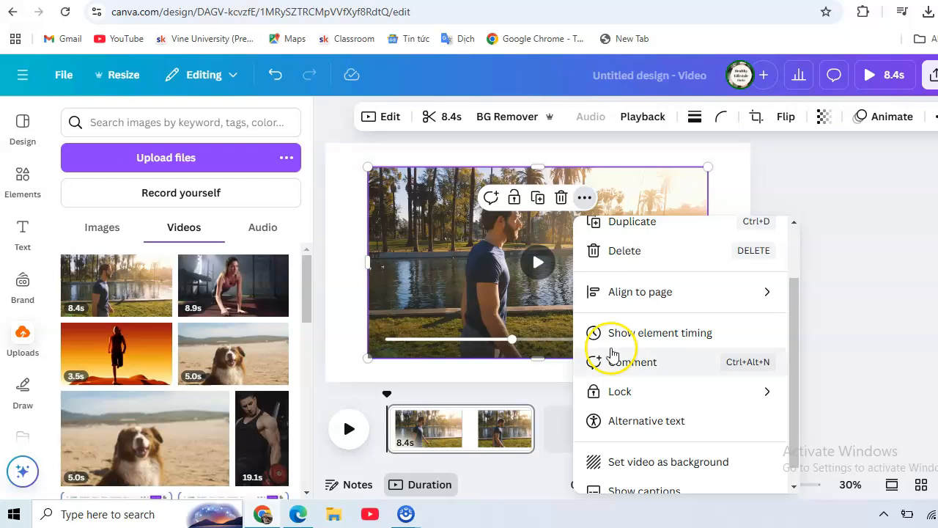
pyautogui.scroll(-1, 613, 354)
pyautogui.click(649, 449)
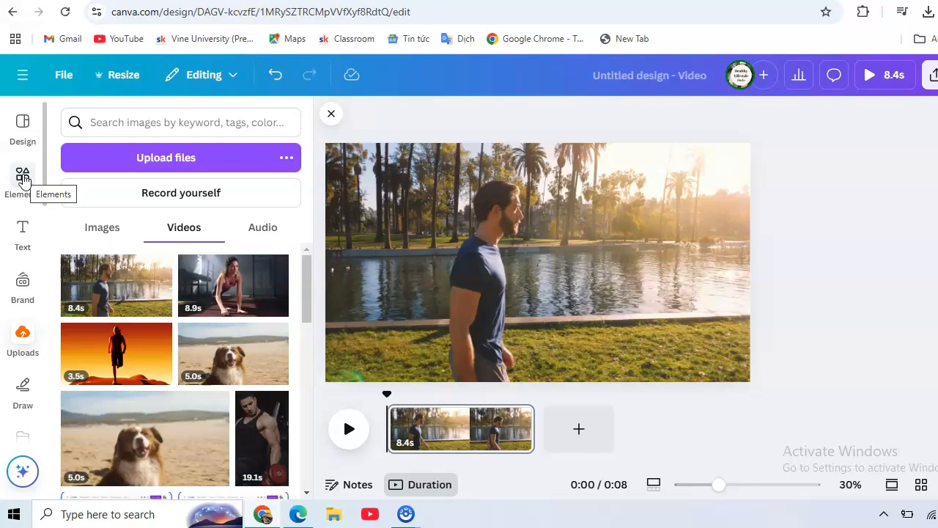
# Search the elements library for "overlay" and limit the results to videos.
pyautogui.click(22, 181)
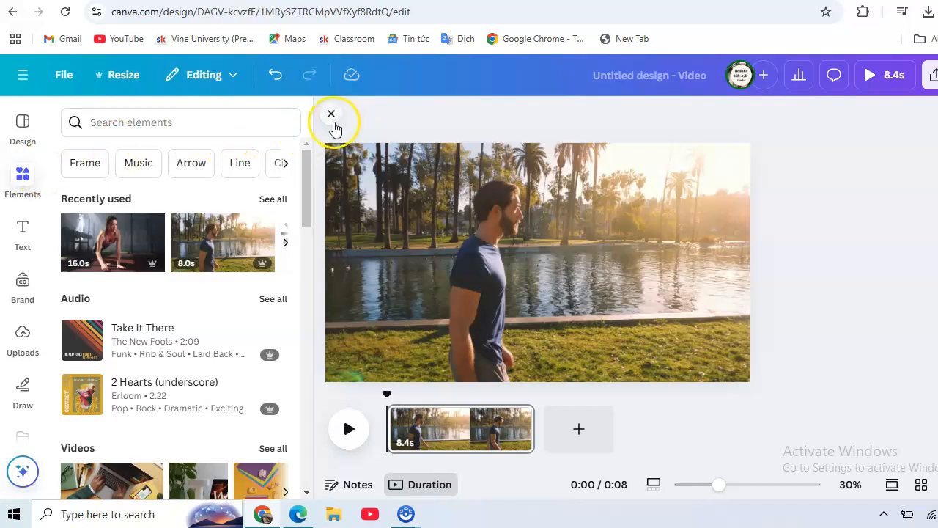
pyautogui.click(212, 122)
pyautogui.write('ov')
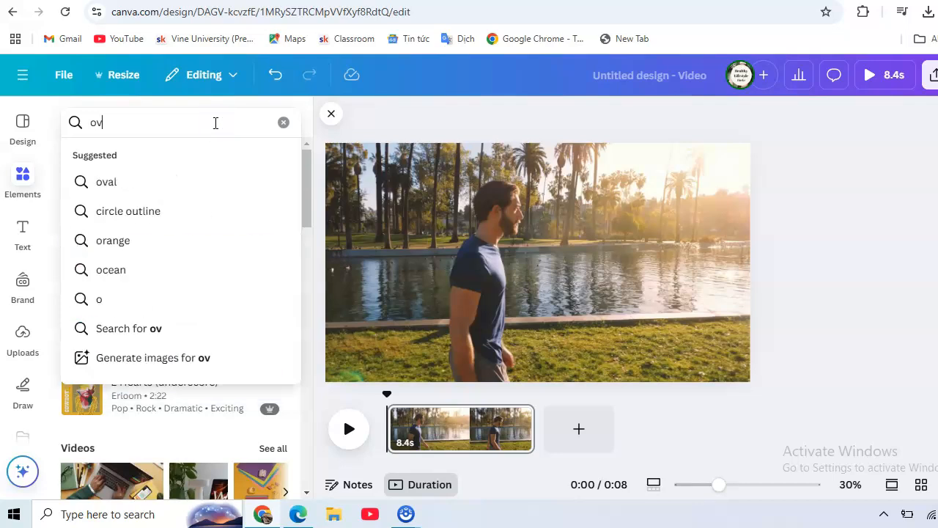
pyautogui.write('erlay')
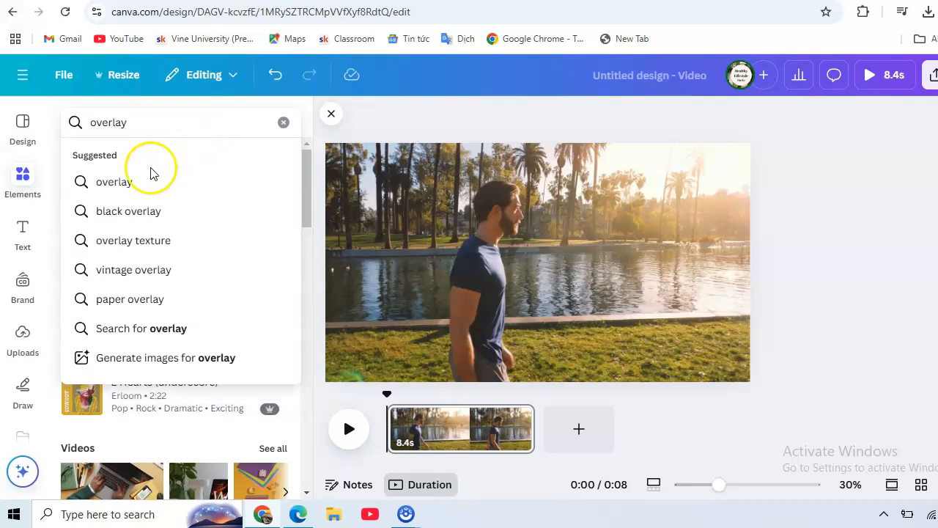
pyautogui.click(134, 182)
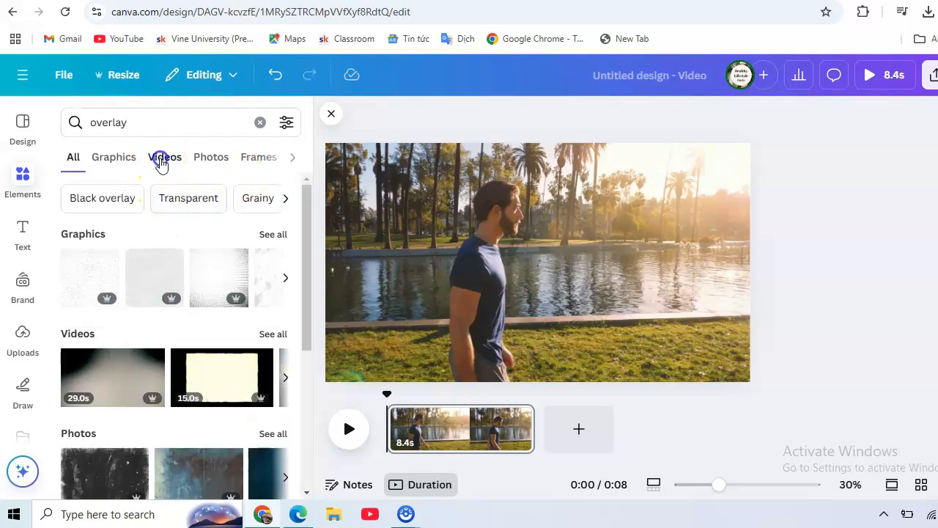
pyautogui.click(159, 157)
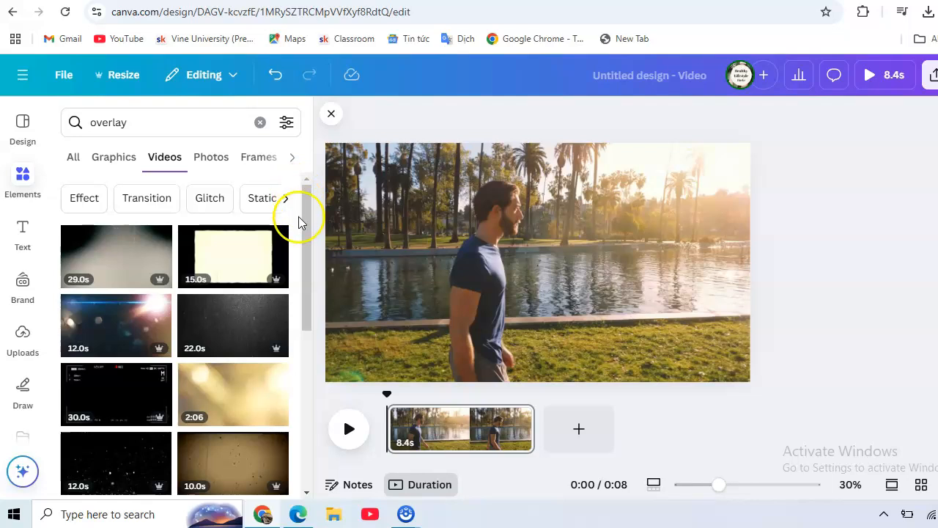
# Browse the overlay videos and add the 26-second golden floating particles clip to the page.
pyautogui.moveTo(310, 217); pyautogui.dragTo(310, 263)
pyautogui.scroll(-3, 310, 264)
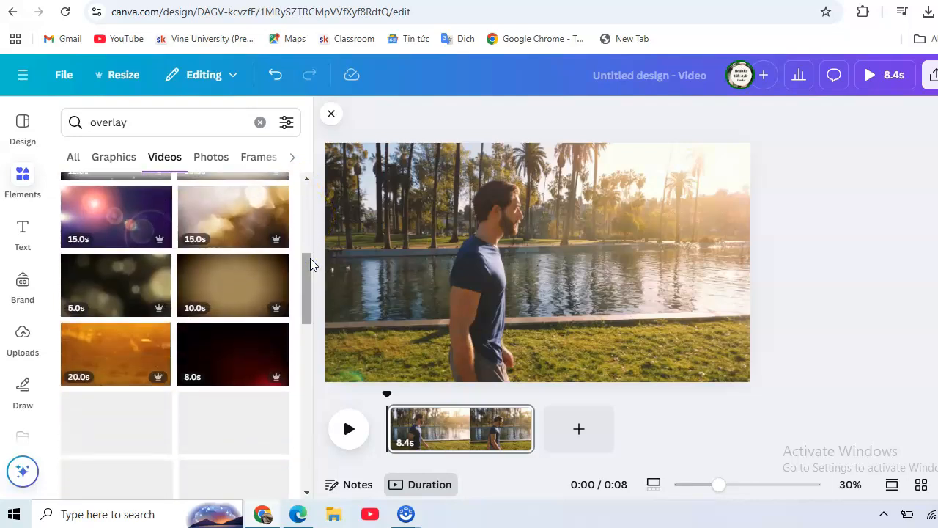
pyautogui.scroll(-3, 310, 260)
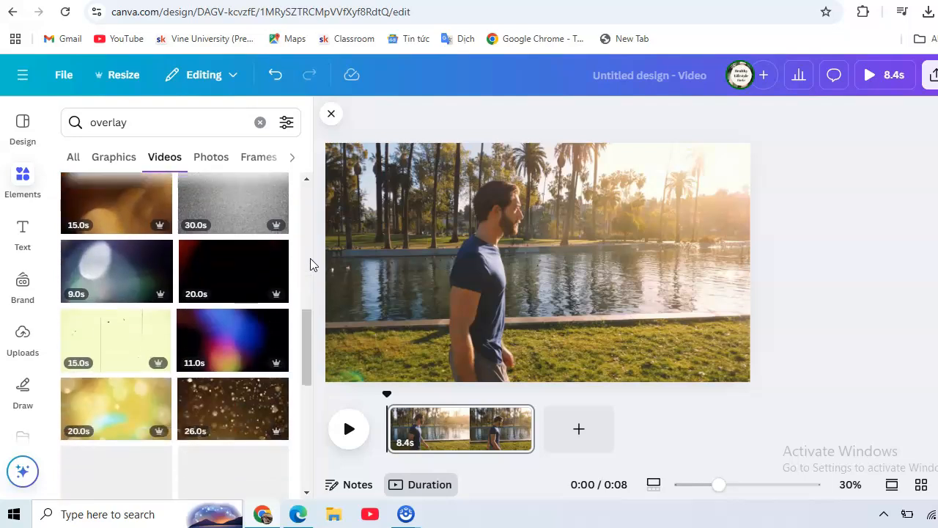
pyautogui.scroll(-4, 310, 258)
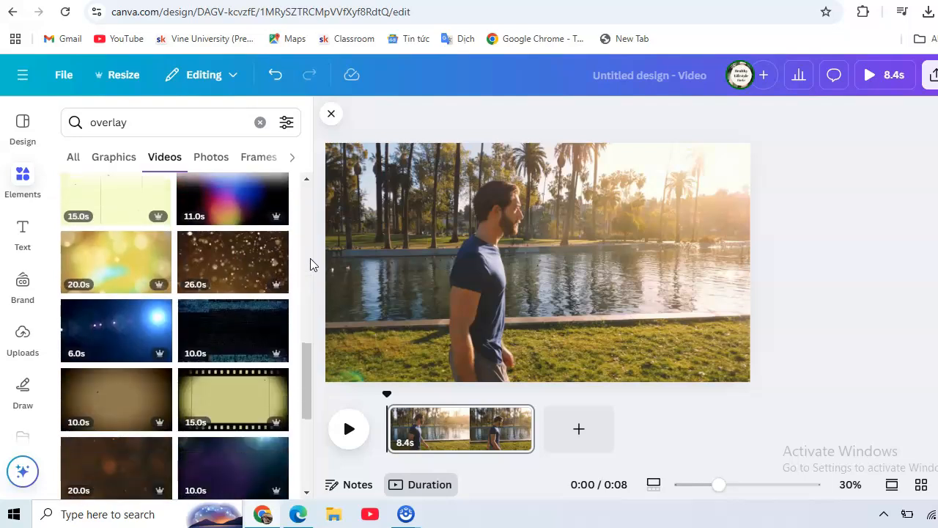
pyautogui.scroll(-5, 311, 264)
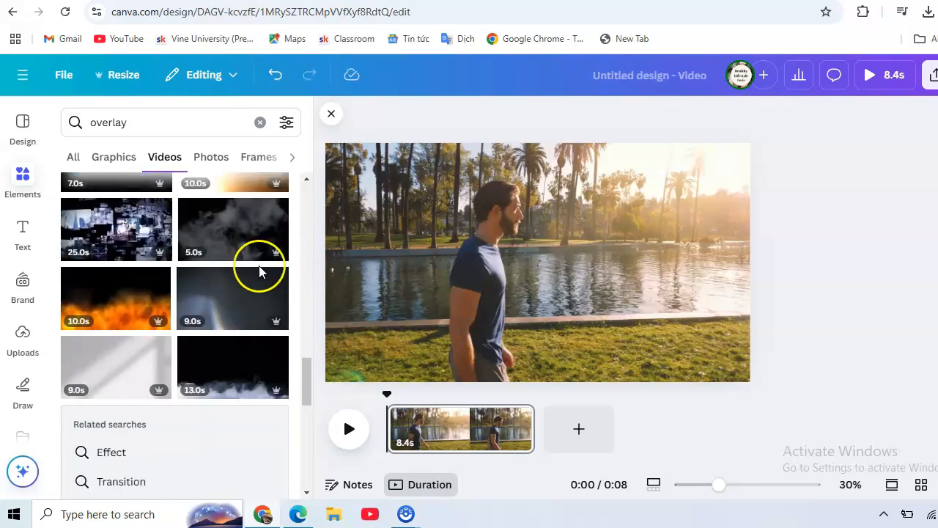
pyautogui.scroll(3, 223, 386)
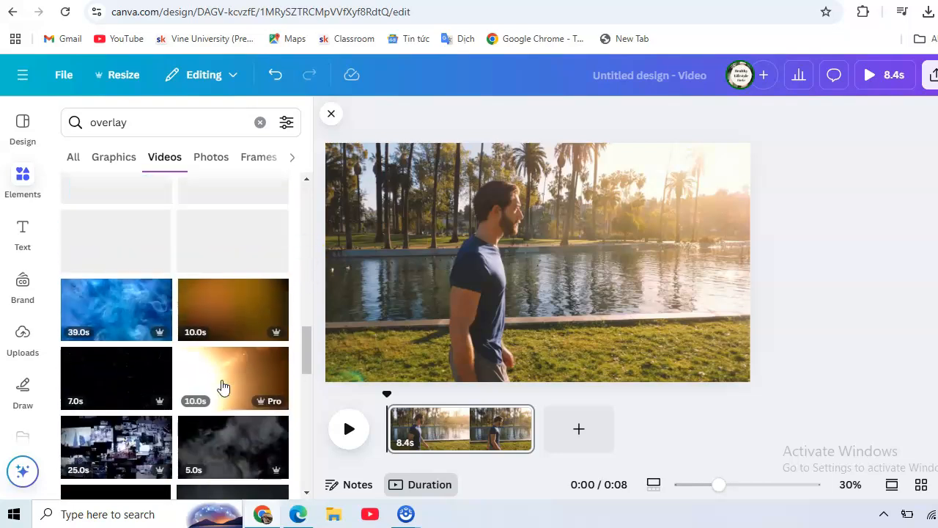
pyautogui.scroll(3, 212, 355)
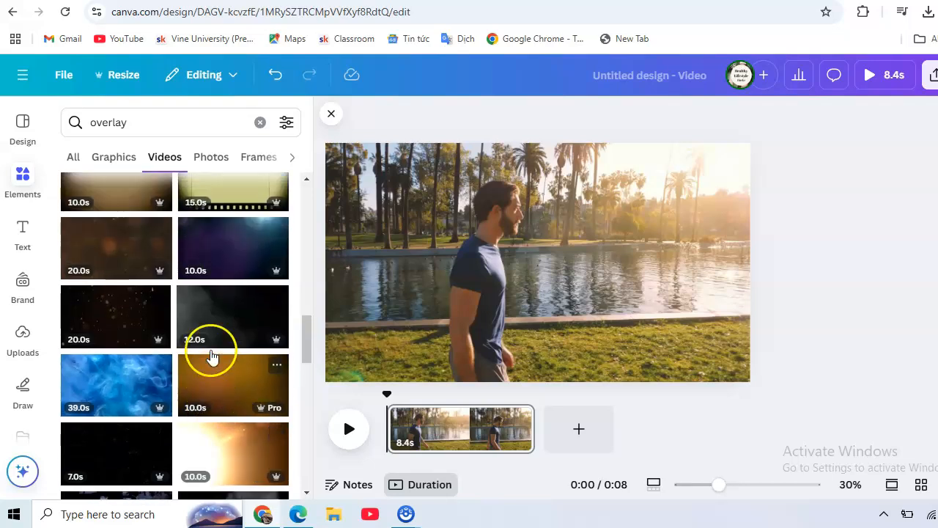
pyautogui.scroll(2, 211, 355)
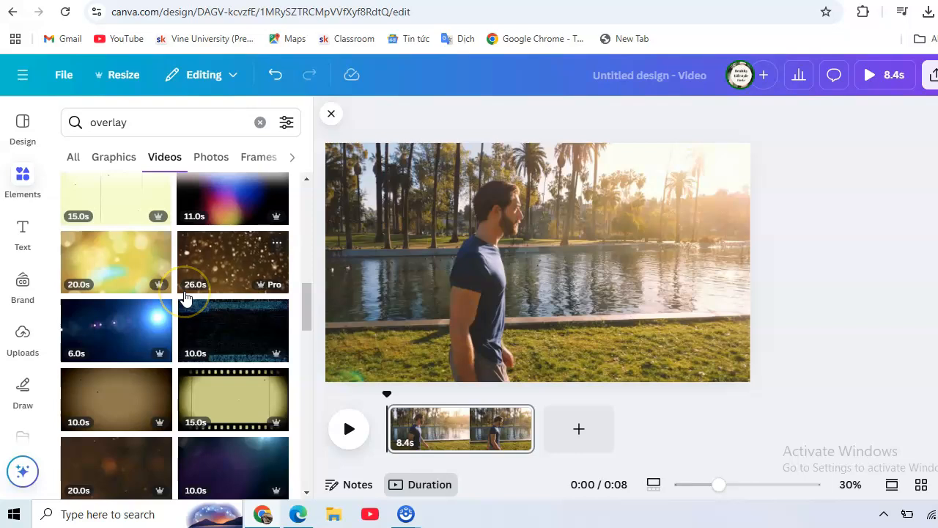
pyautogui.scroll(1, 185, 297)
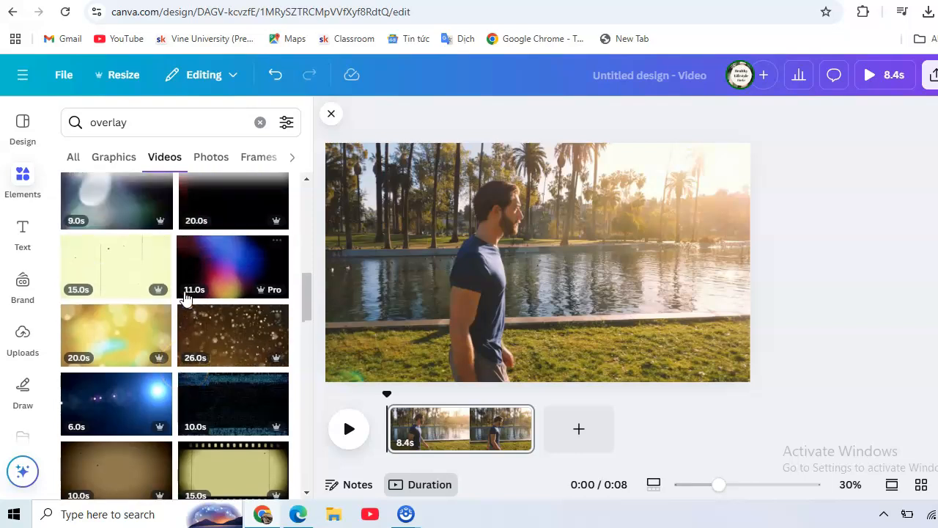
pyautogui.click(194, 310)
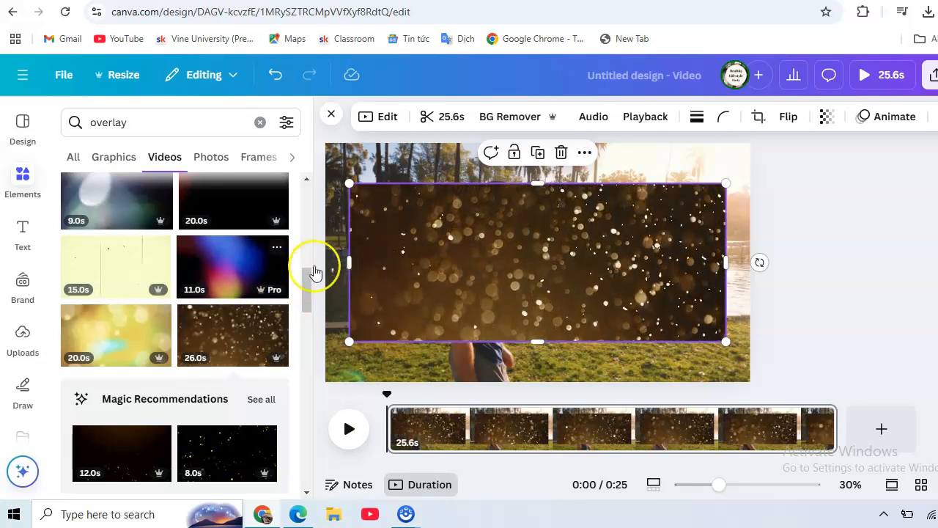
# Align the particle overlay with the page's upper-left corner and stretch it to cover the whole page.
pyautogui.moveTo(418, 225)
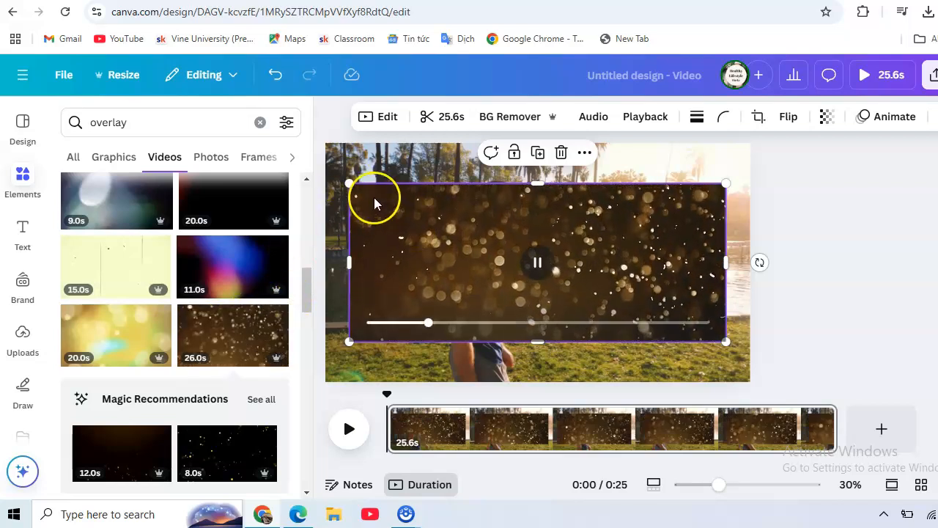
pyautogui.moveTo(420, 224); pyautogui.dragTo(390, 181)
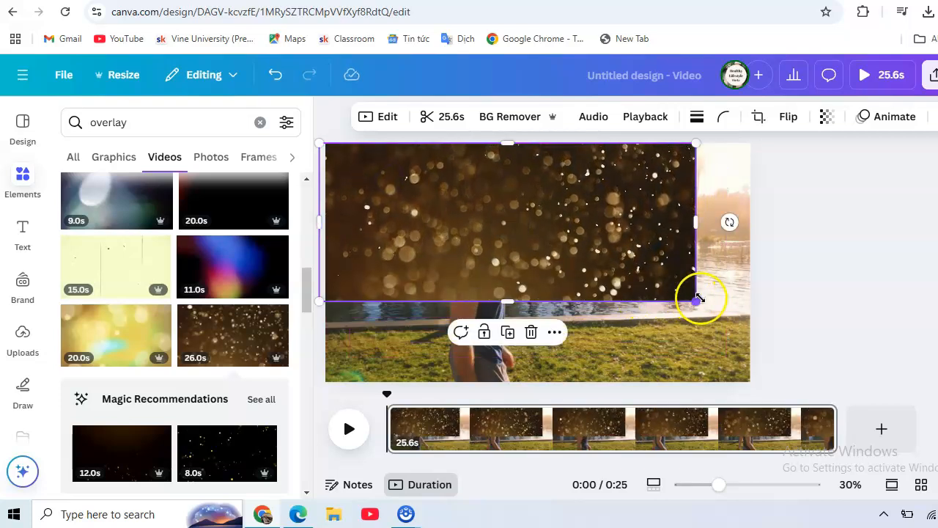
pyautogui.moveTo(701, 220); pyautogui.dragTo(755, 218)
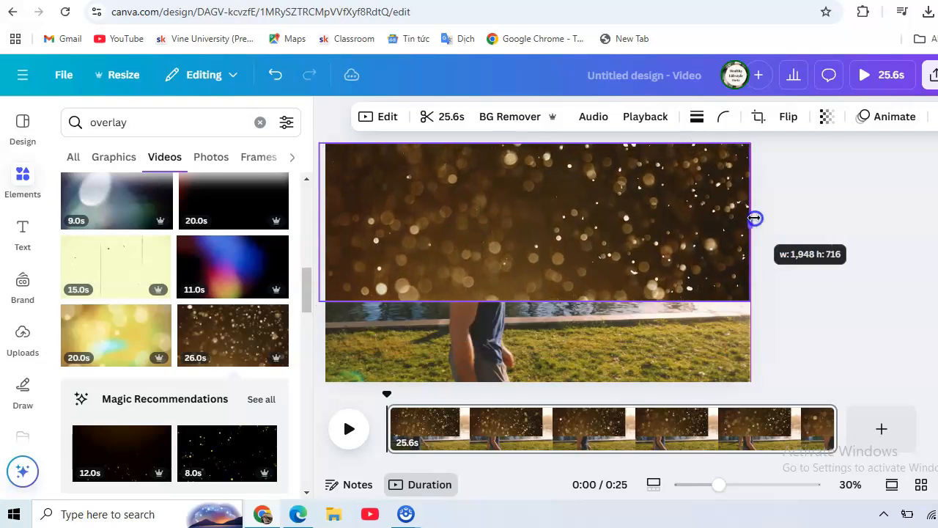
pyautogui.moveTo(537, 306); pyautogui.dragTo(543, 392)
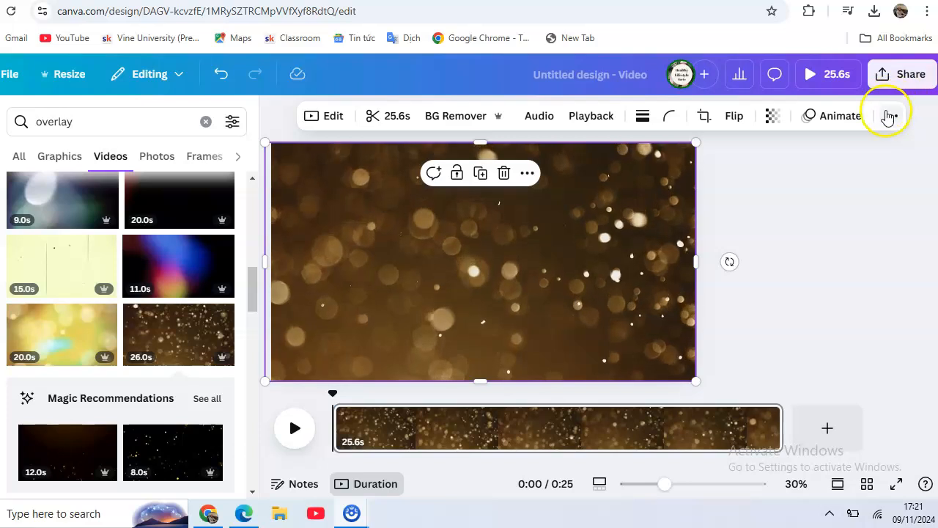
# Lower the particle overlay's transparency value to 30 so the background video shows through.
pyautogui.click(772, 119)
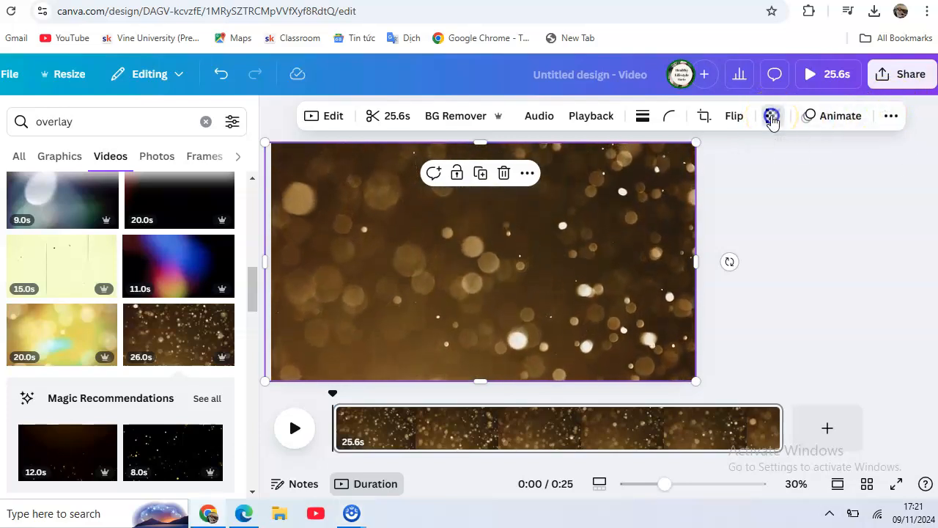
pyautogui.moveTo(805, 183); pyautogui.dragTo(758, 186)
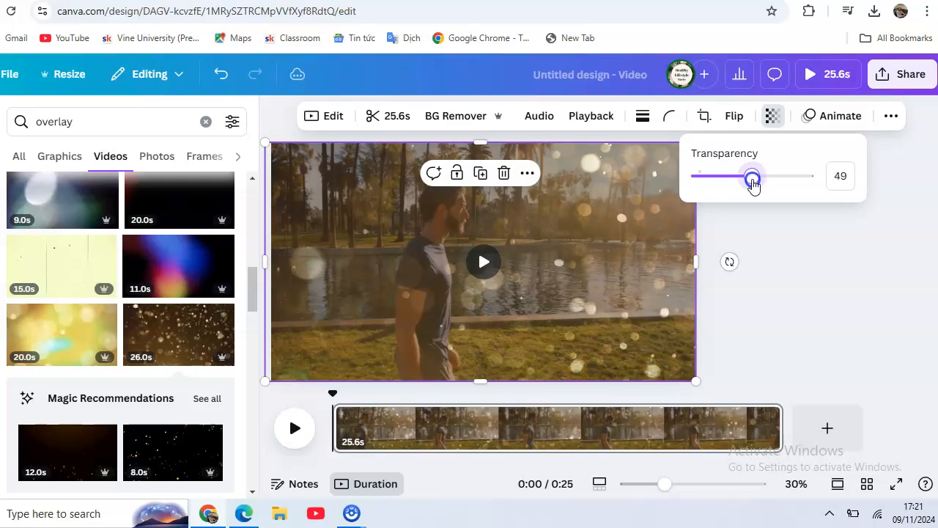
pyautogui.moveTo(749, 183); pyautogui.dragTo(740, 184)
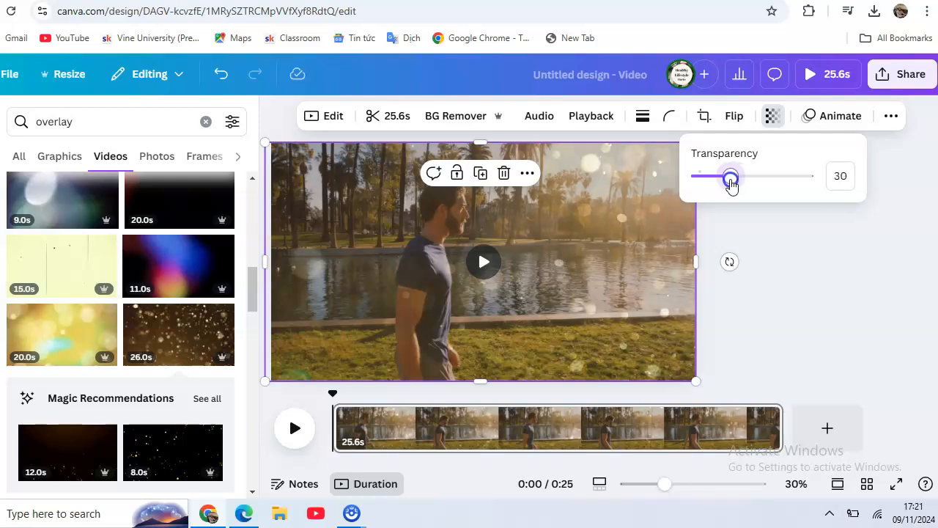
pyautogui.click(902, 249)
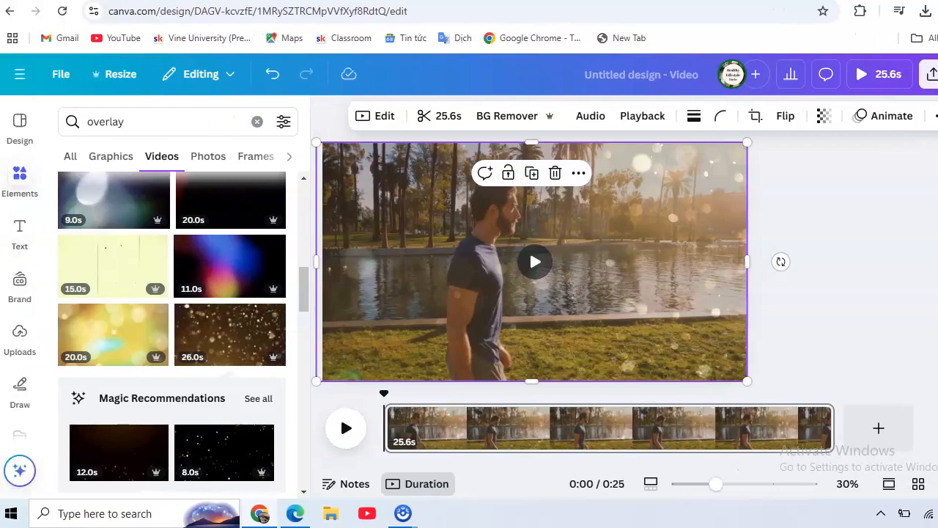
# Add the uploaded 8.9-second video of the woman doing a plank and enlarge it to cover the whole page.
pyautogui.click(21, 338)
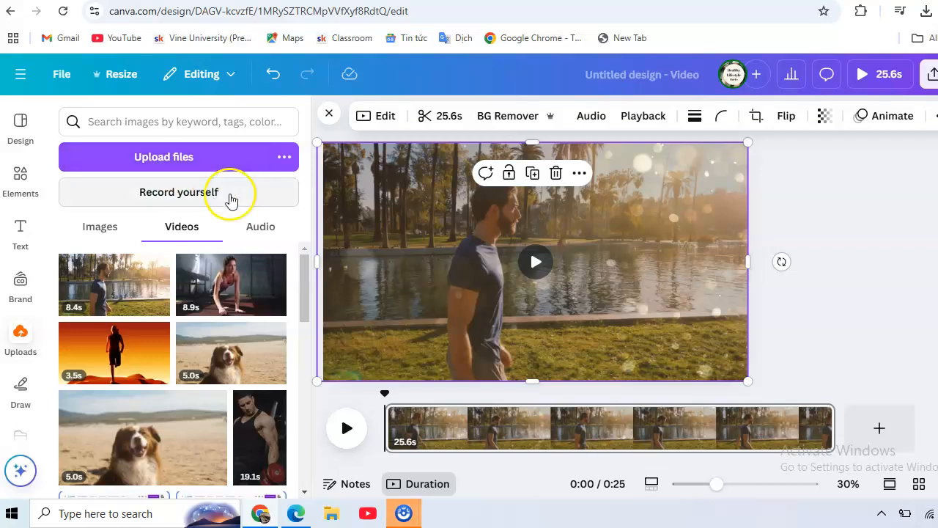
pyautogui.click(230, 288)
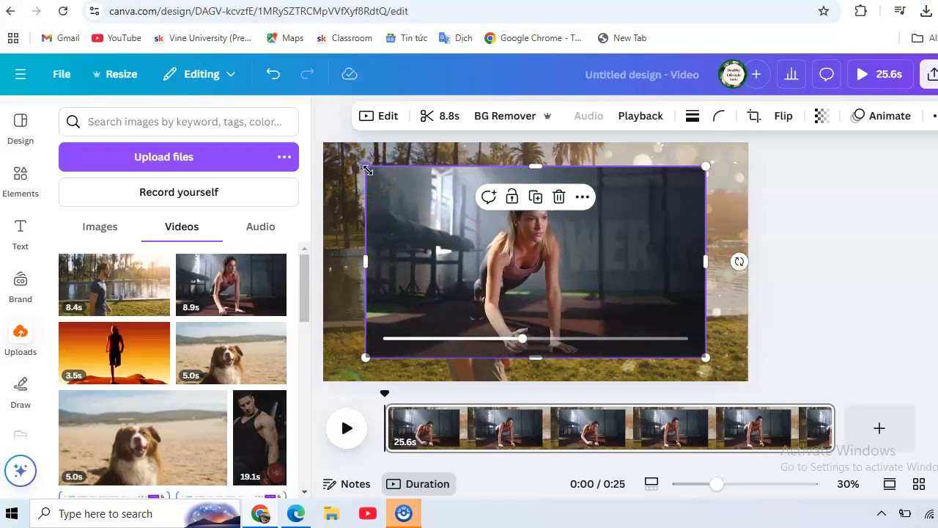
pyautogui.moveTo(367, 170); pyautogui.dragTo(324, 142)
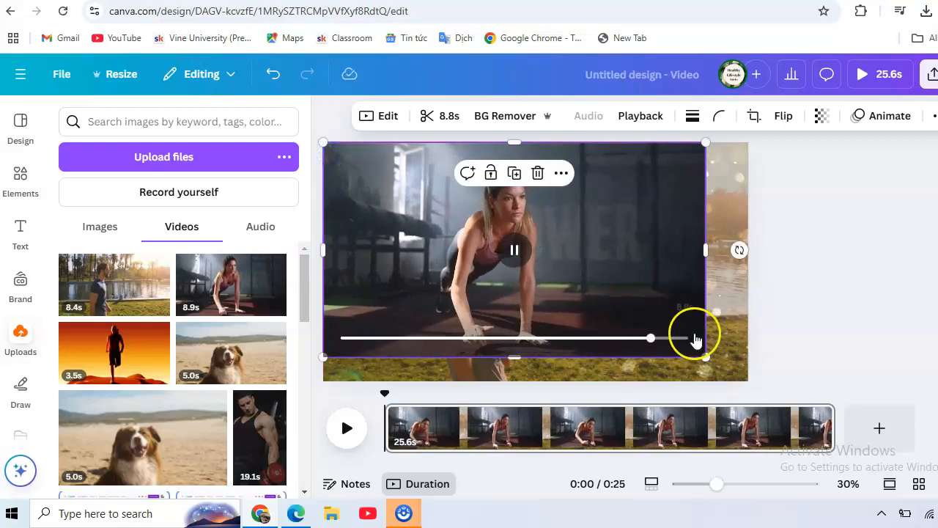
pyautogui.click(704, 357)
pyautogui.moveTo(704, 358); pyautogui.dragTo(755, 379)
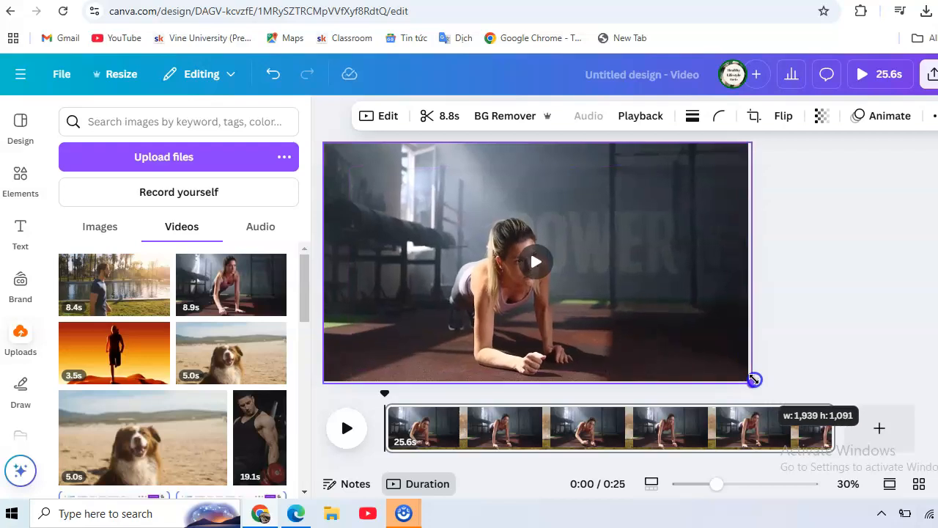
pyautogui.moveTo(754, 379); pyautogui.dragTo(754, 379)
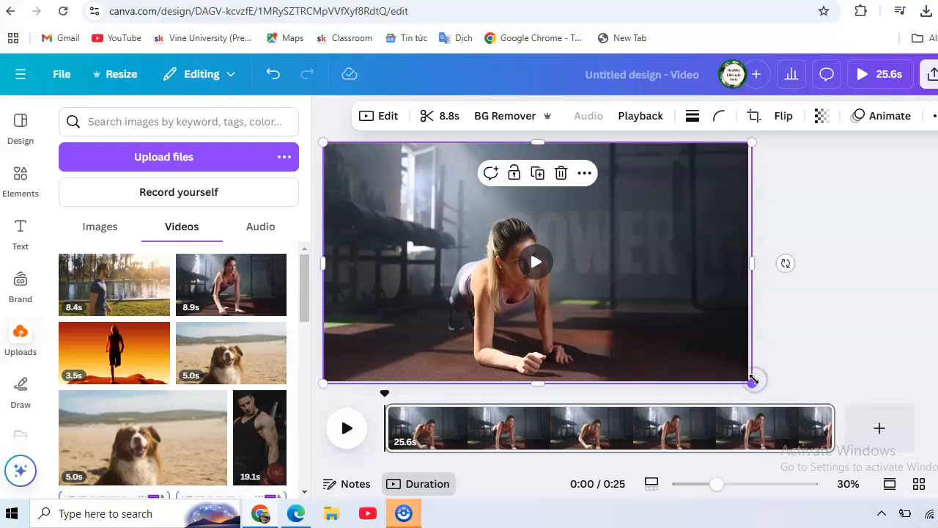
# Set the plank video's transparency value to 40 so it blends with the background video.
pyautogui.click(820, 117)
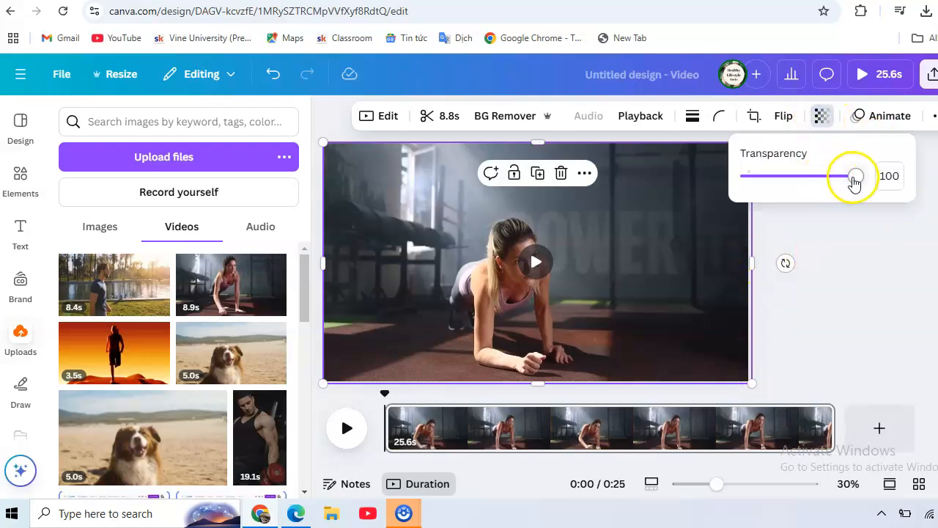
pyautogui.moveTo(857, 179); pyautogui.dragTo(795, 183)
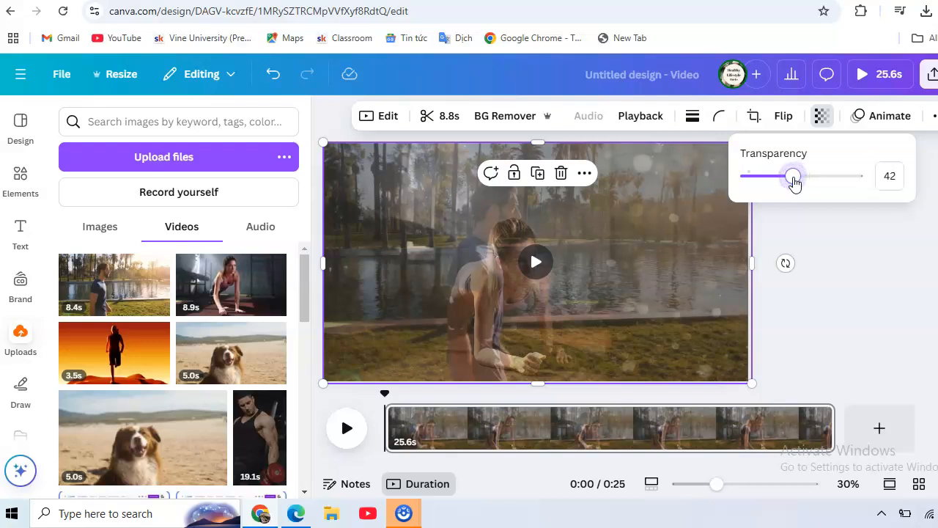
pyautogui.moveTo(795, 183); pyautogui.dragTo(793, 182)
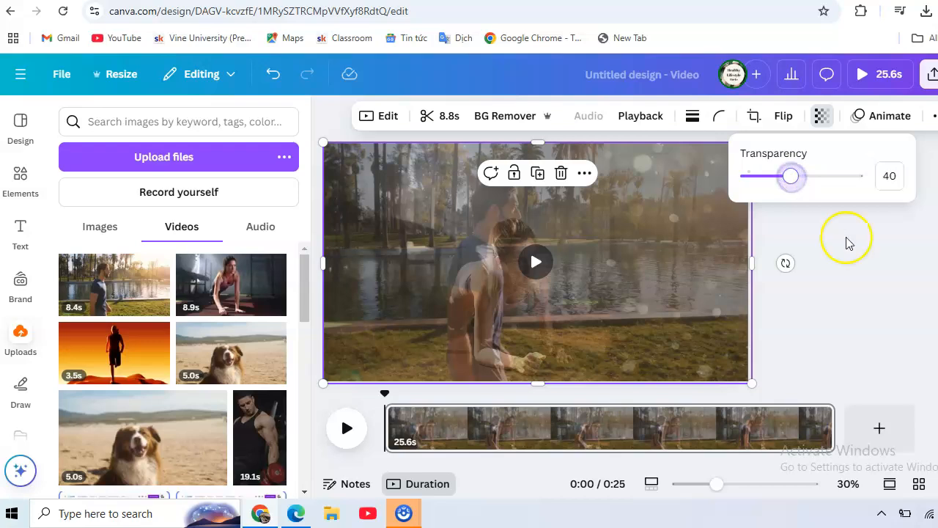
pyautogui.click(867, 258)
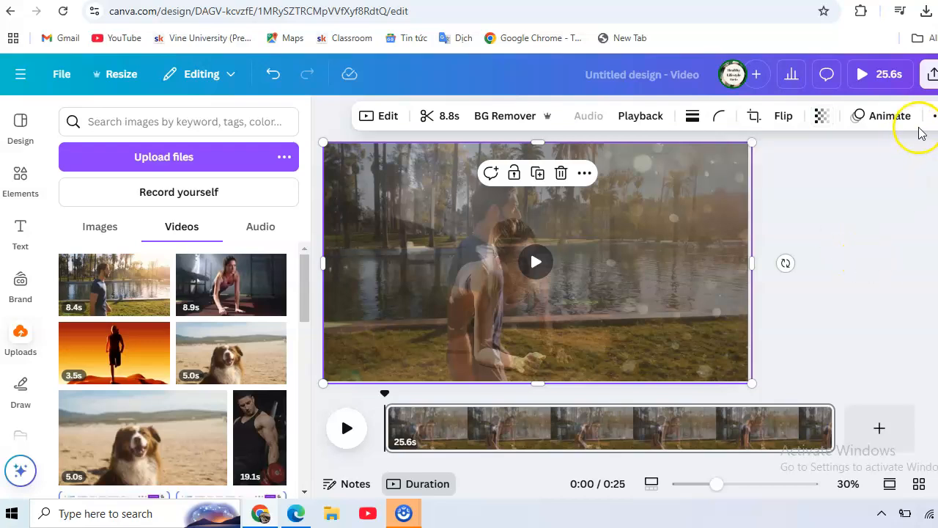